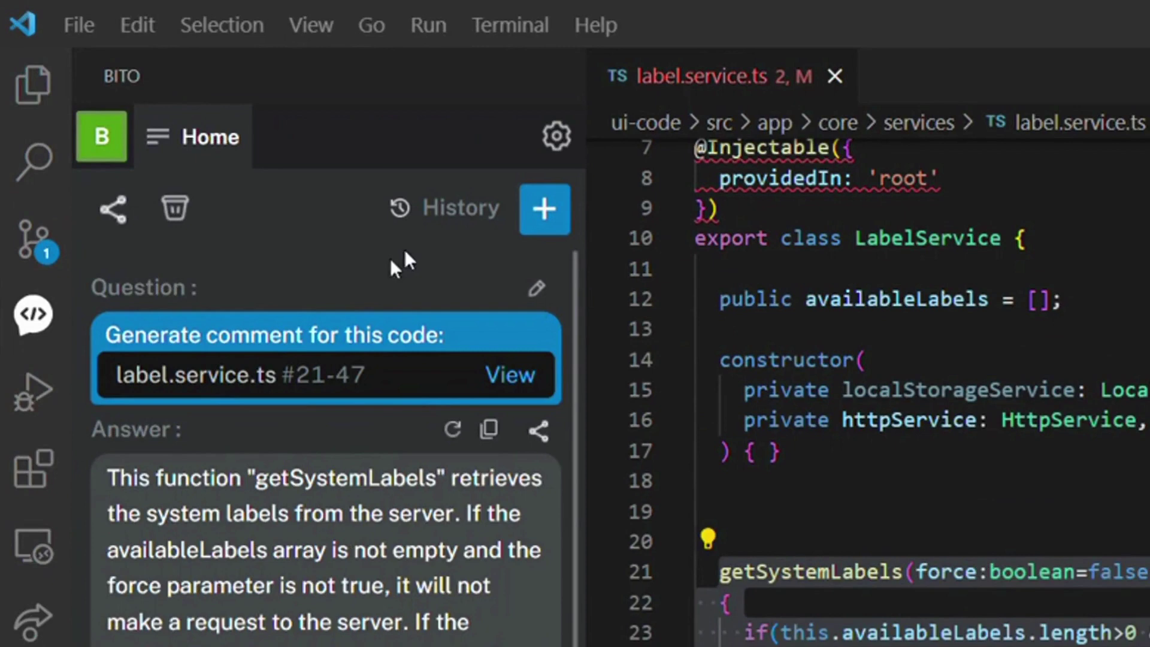
# Step: Open Bito's History to list the three saved chat sessions
pyautogui.click(436, 213)
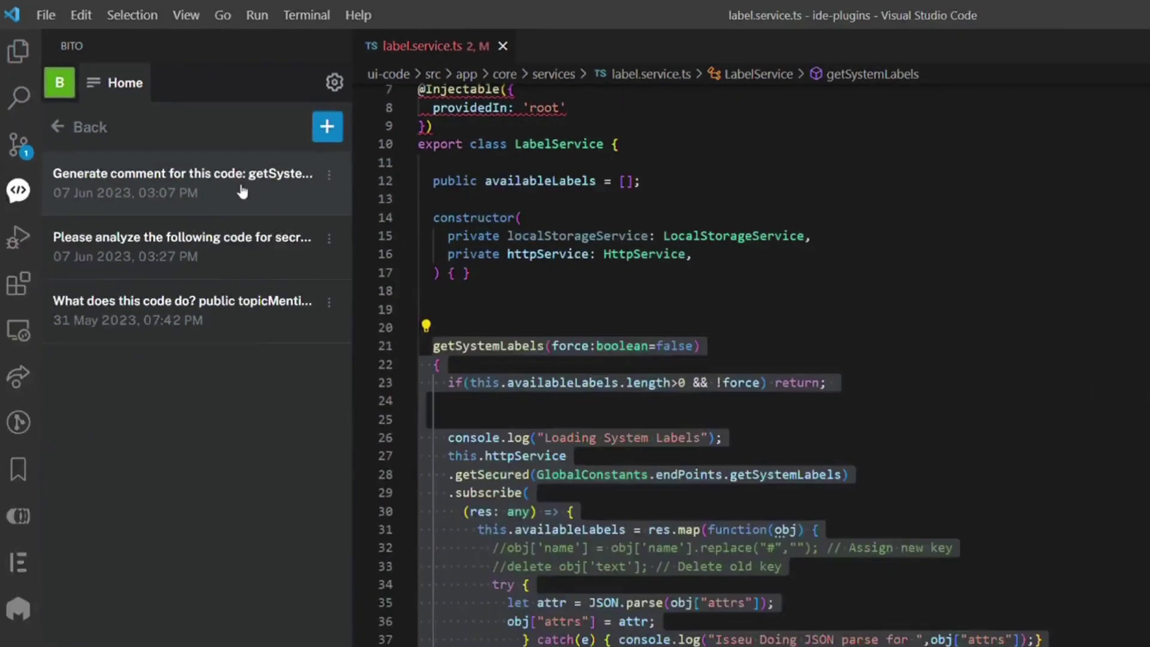
# Step: Reopen the getSystemLabels session and start typing 'convert the comment above in French?'
pyautogui.click(159, 121)
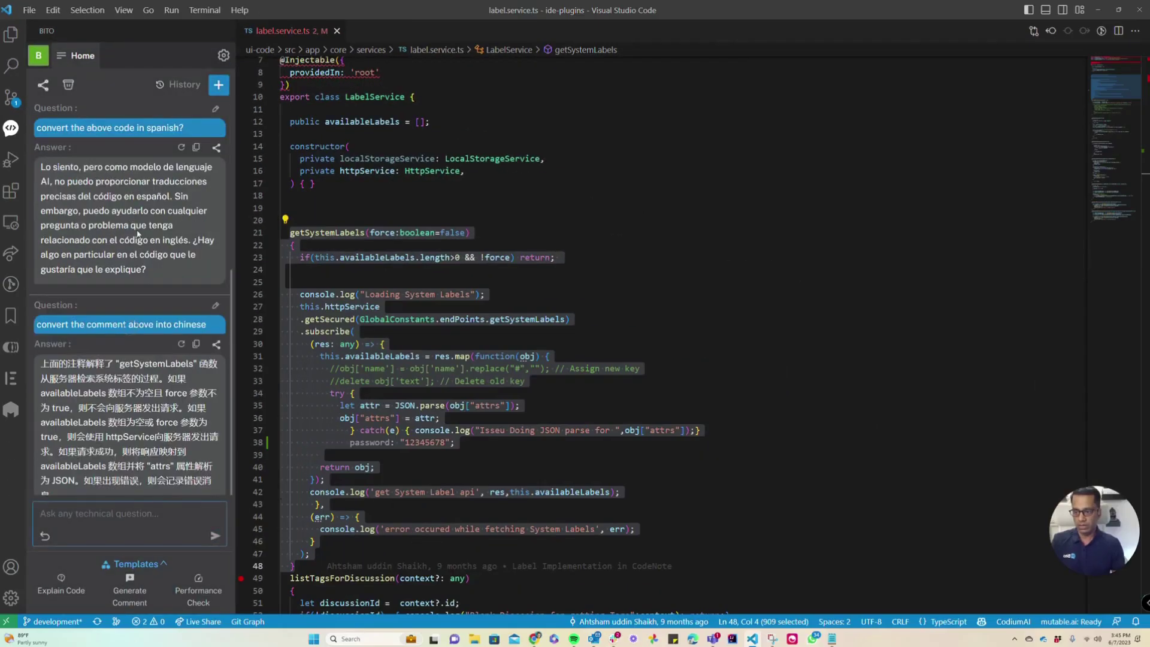
pyautogui.scroll(-2, 153, 292)
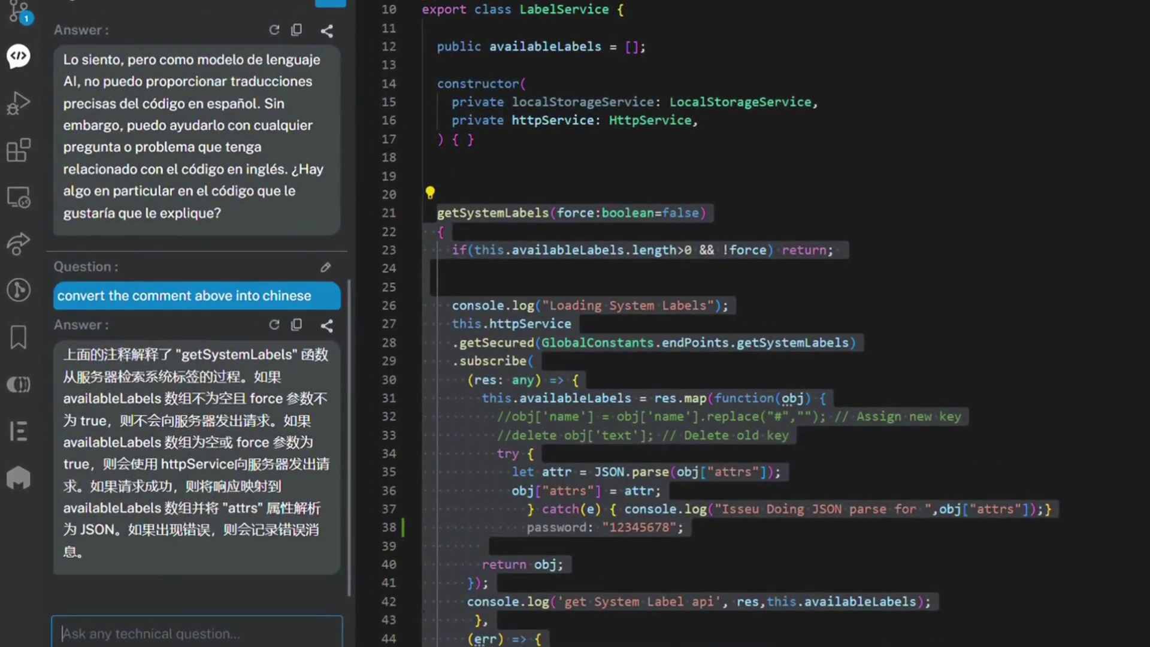
pyautogui.write('conver')
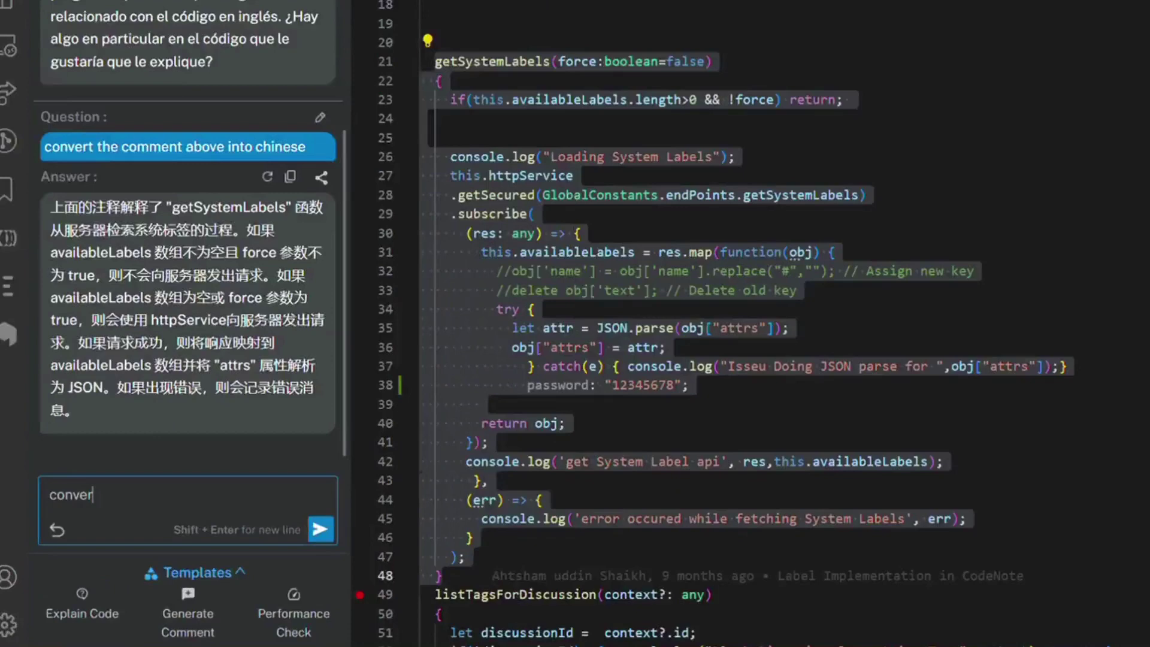
pyautogui.write('t')
pyautogui.write(' this in')
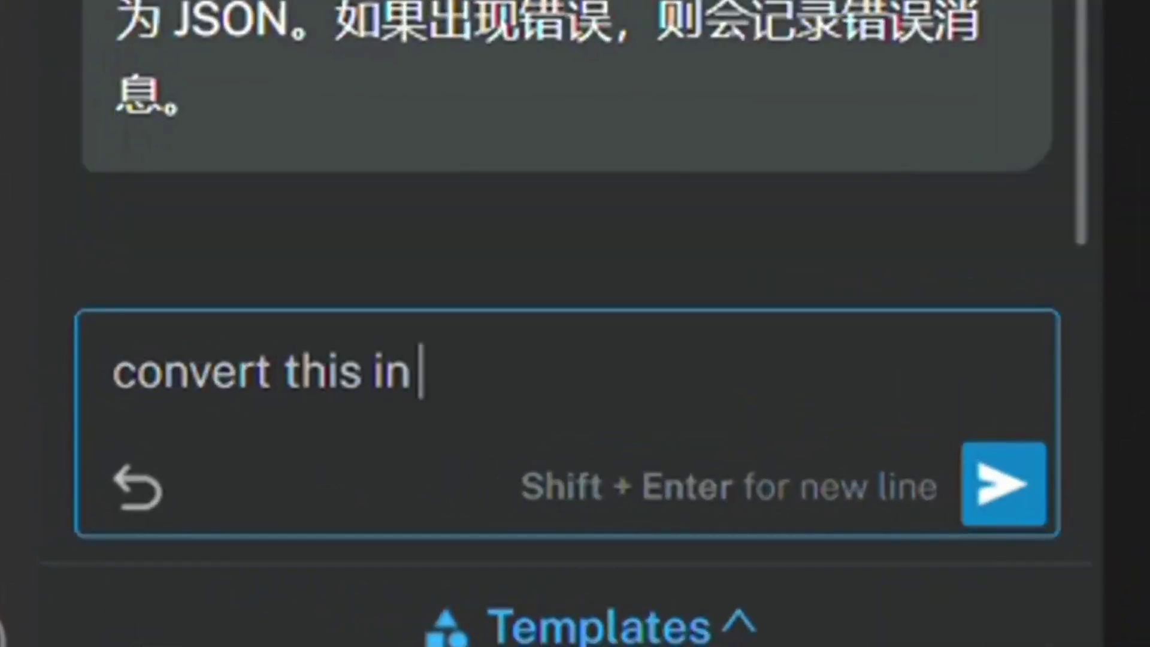
pyautogui.press('BackSpace')
pyautogui.press('BackSpace')
pyautogui.press('BackSpace')
pyautogui.press('BackSpace')
pyautogui.press('BackSpace')
pyautogui.press('BackSpace')
pyautogui.write('e')
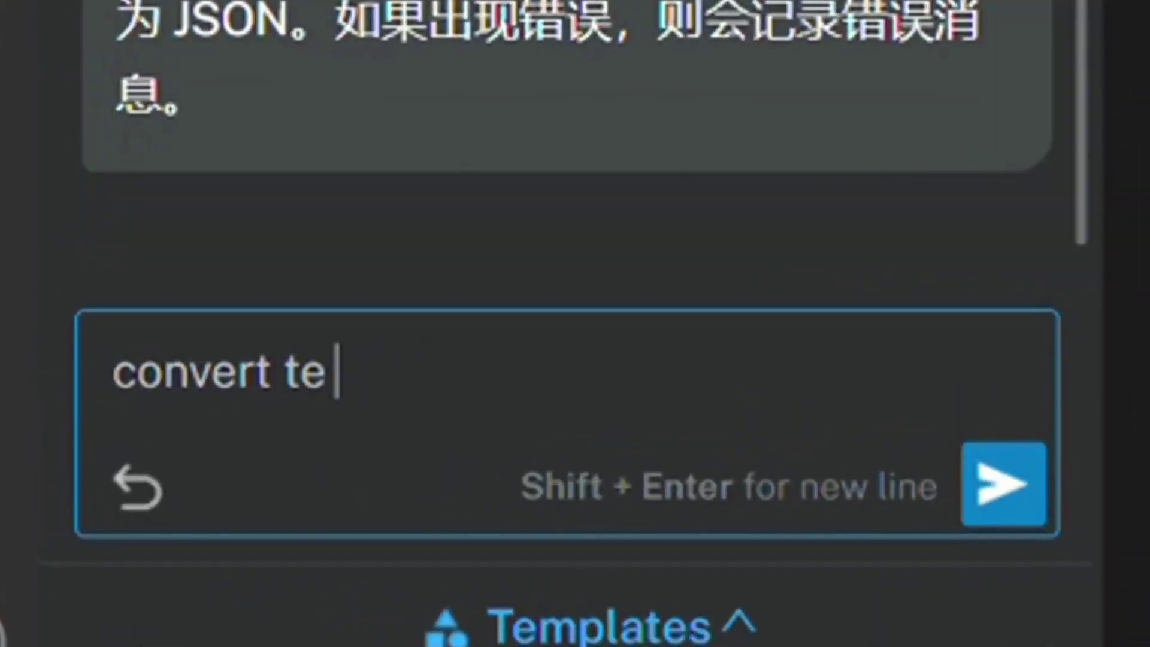
pyautogui.press('BackSpace')
pyautogui.write('he comment a')
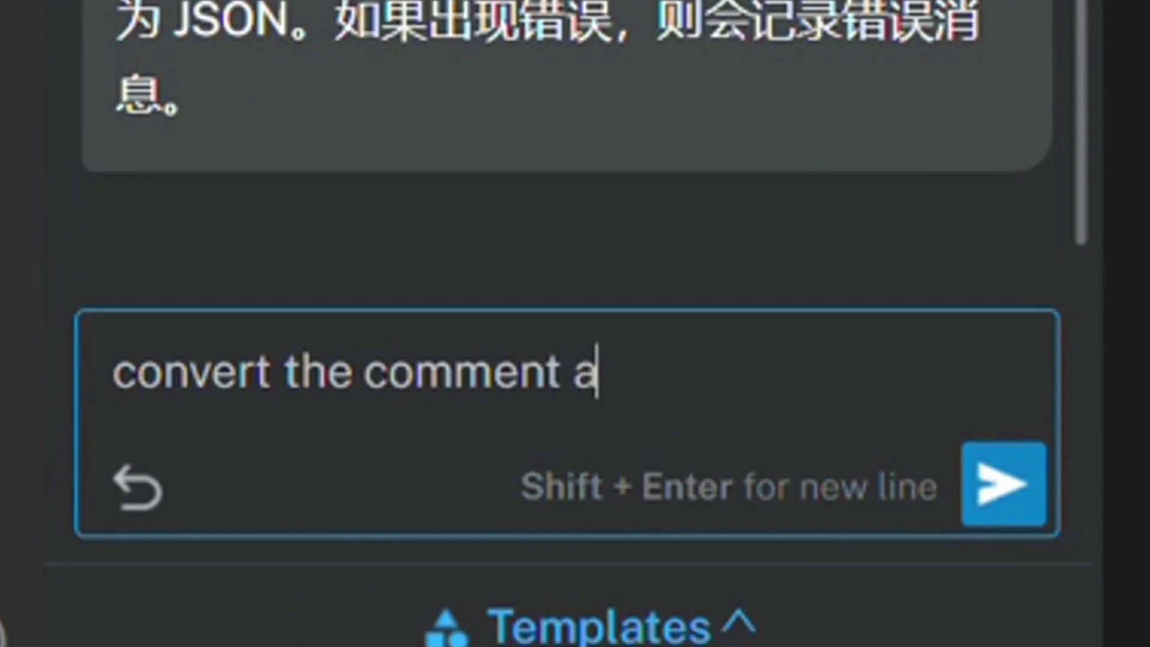
pyautogui.write('bove in')
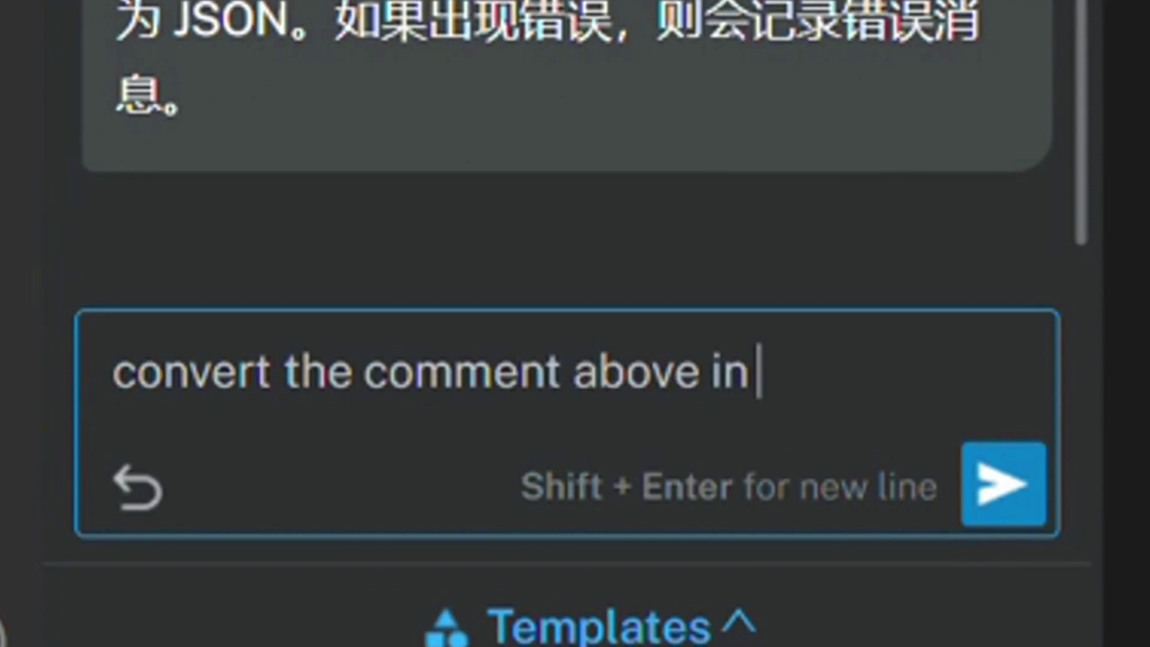
pyautogui.write(' Fre')
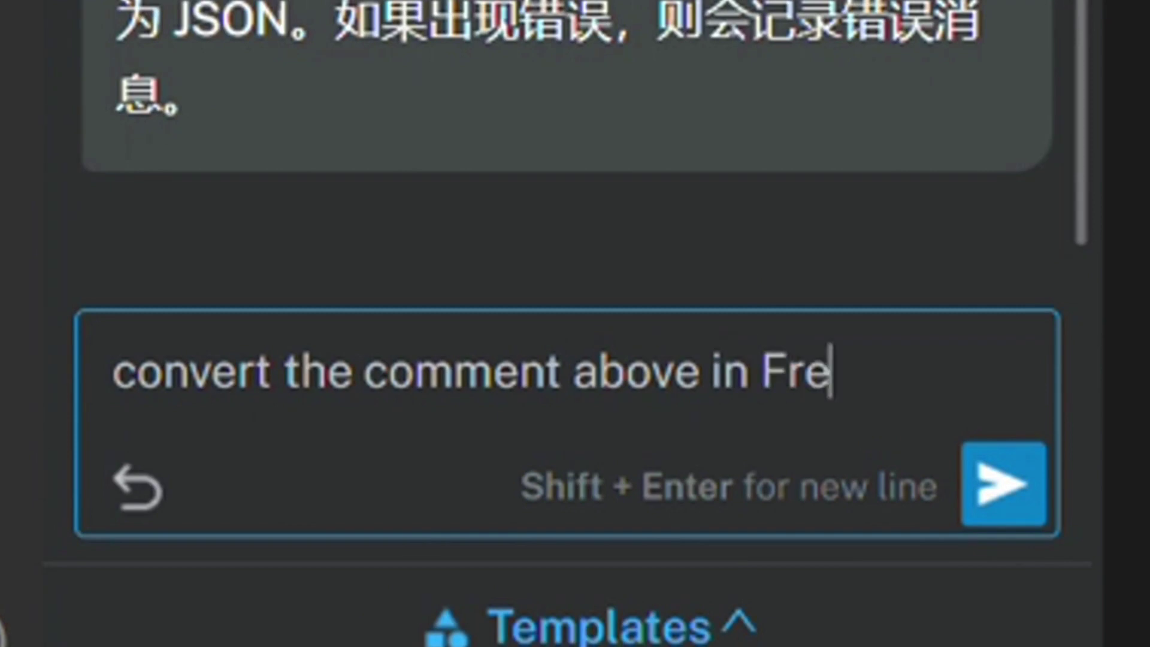
pyautogui.write('nch?')
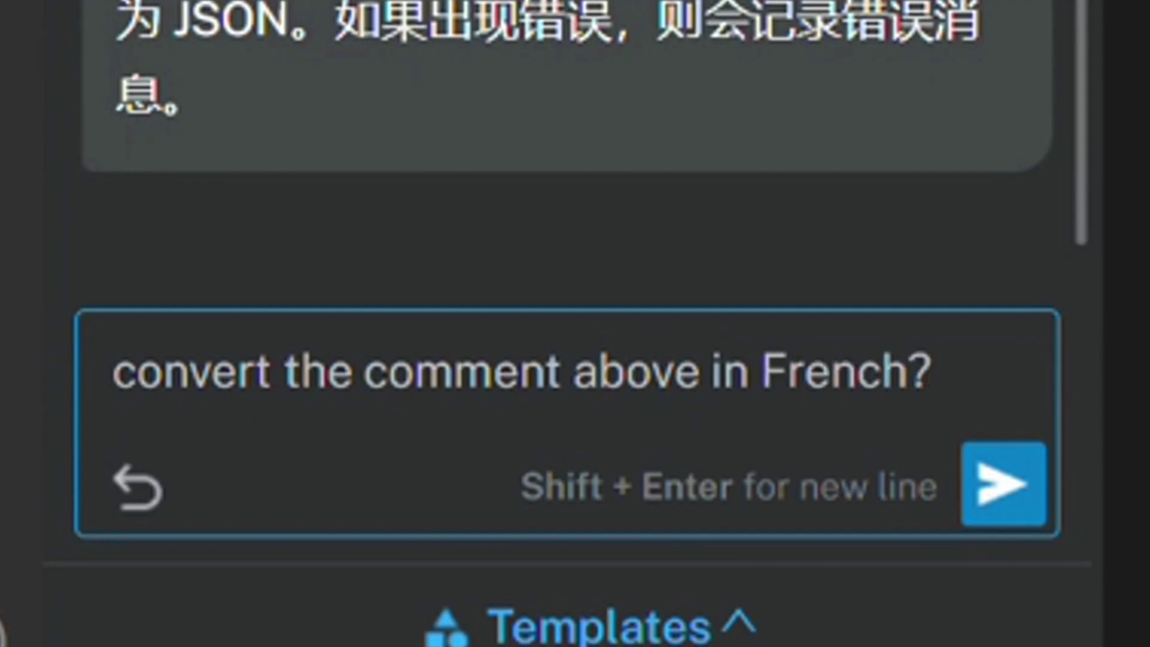
# Step: Send the French request and receive Bito's French version of the getSystemLabels comment
pyautogui.press('Return')
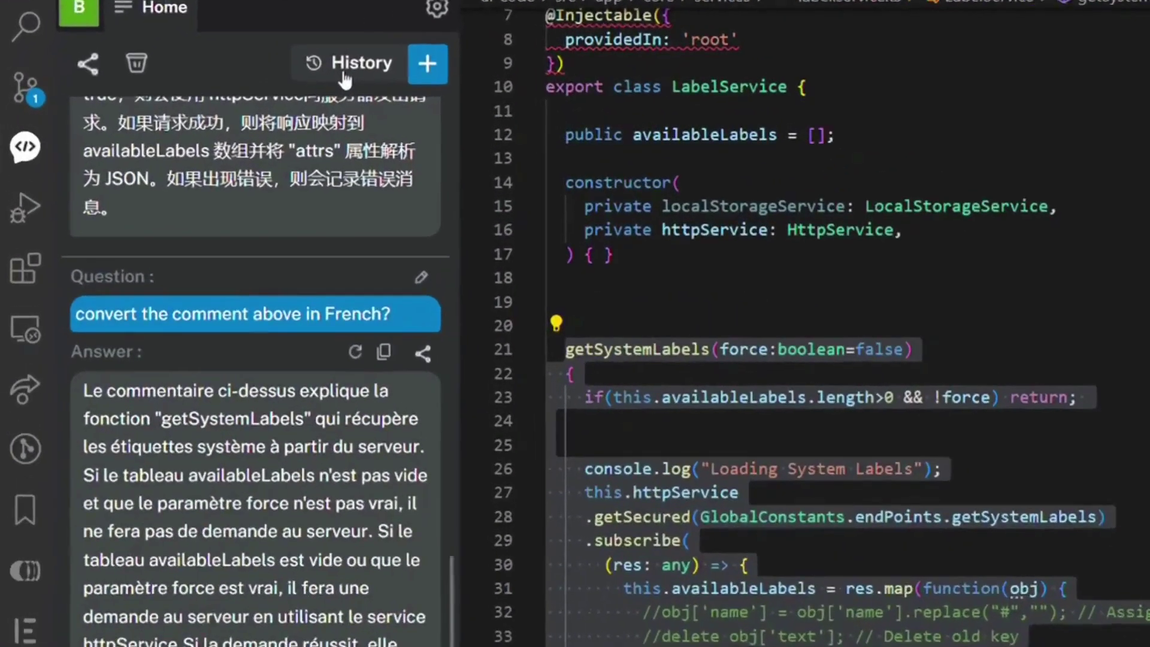
# Step: In History, delete the 31 May session and copy the secrets-analysis session's share link
pyautogui.click(176, 86)
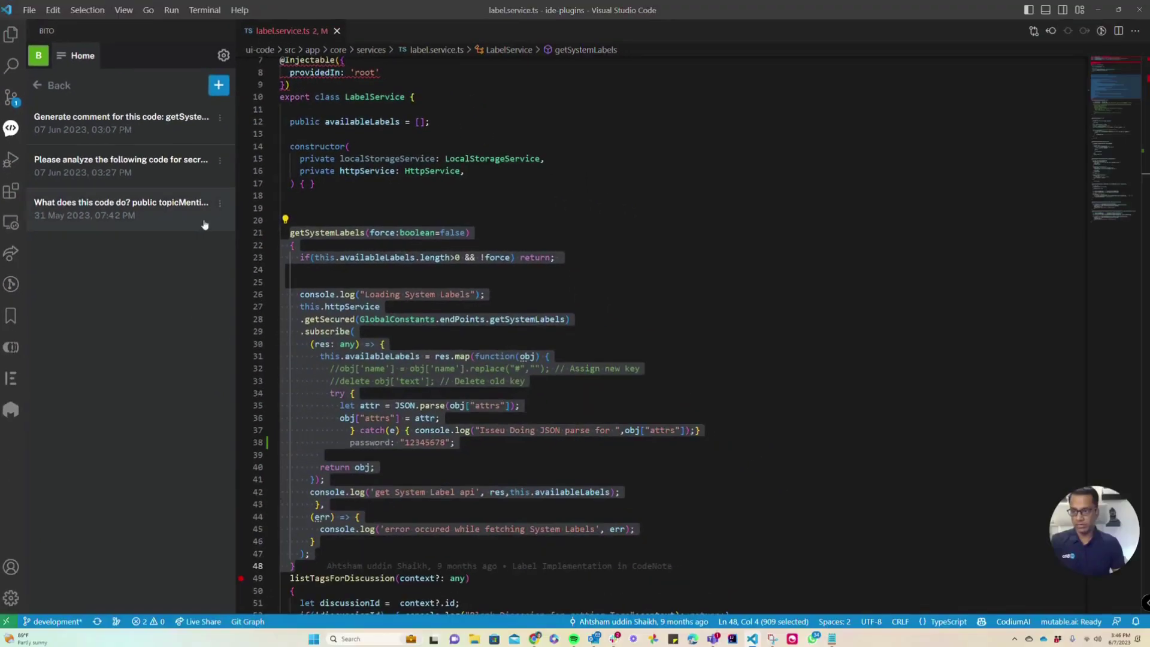
pyautogui.click(220, 207)
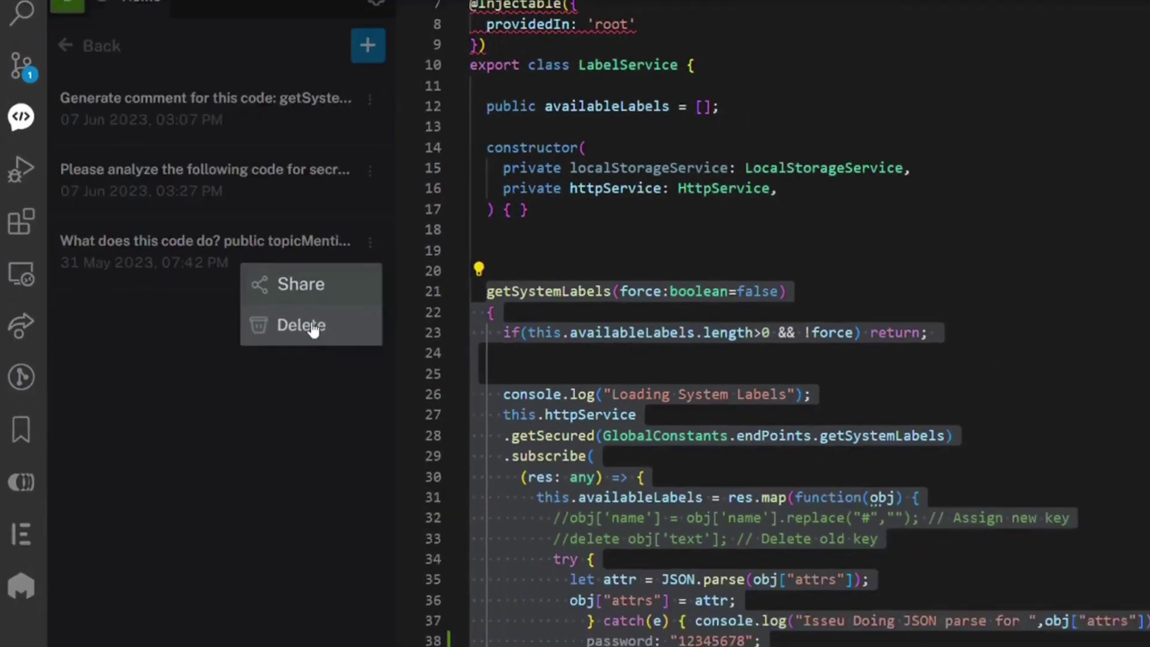
pyautogui.click(378, 364)
pyautogui.click(198, 597)
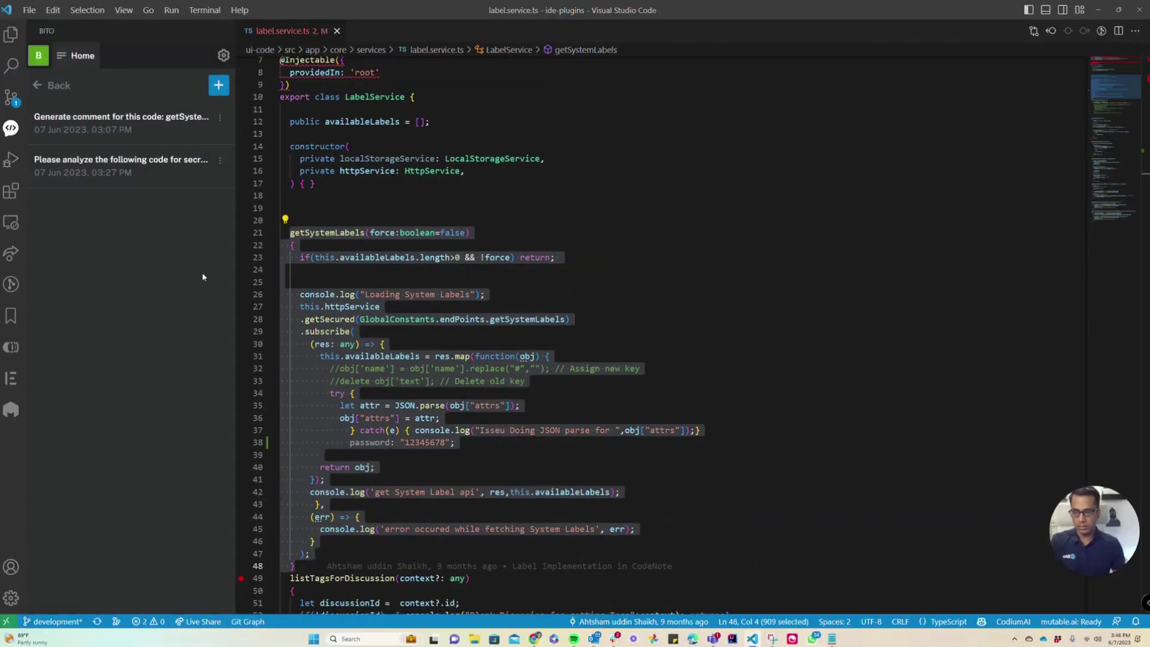
pyautogui.moveTo(127, 165)
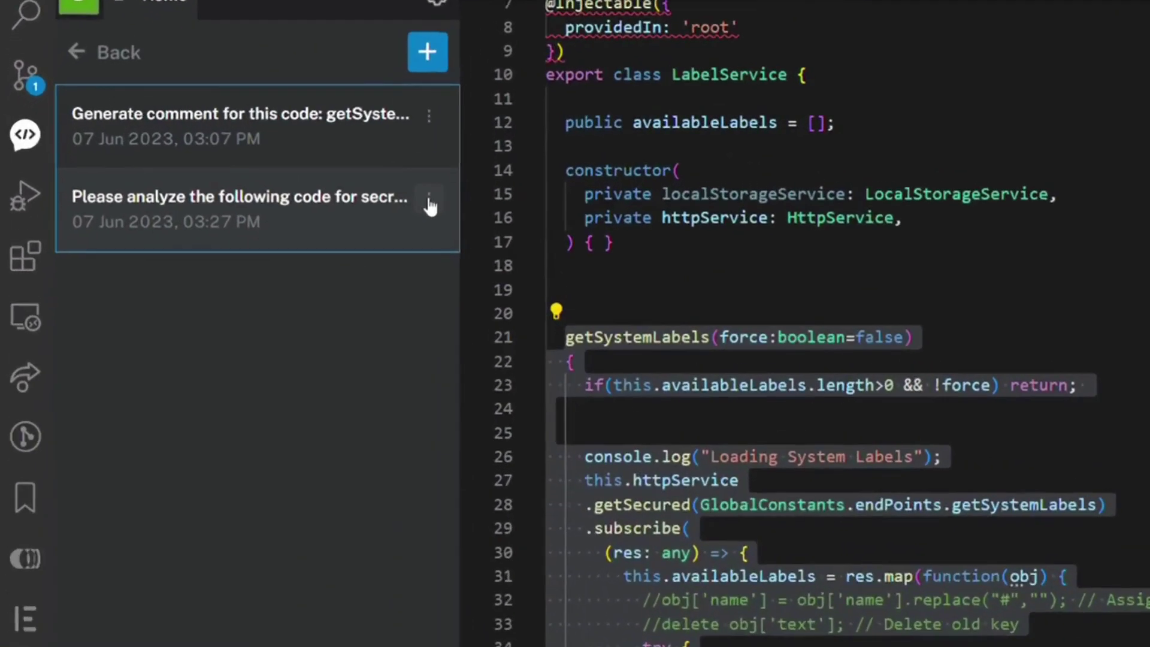
pyautogui.click(220, 161)
pyautogui.moveTo(374, 252)
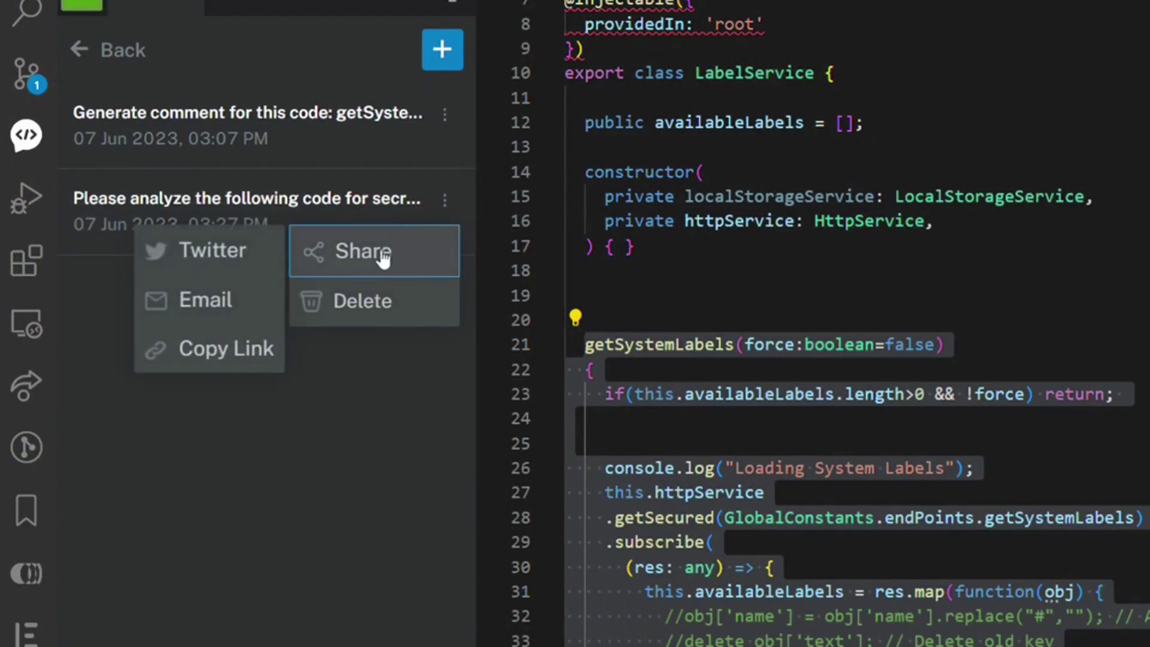
pyautogui.click(232, 357)
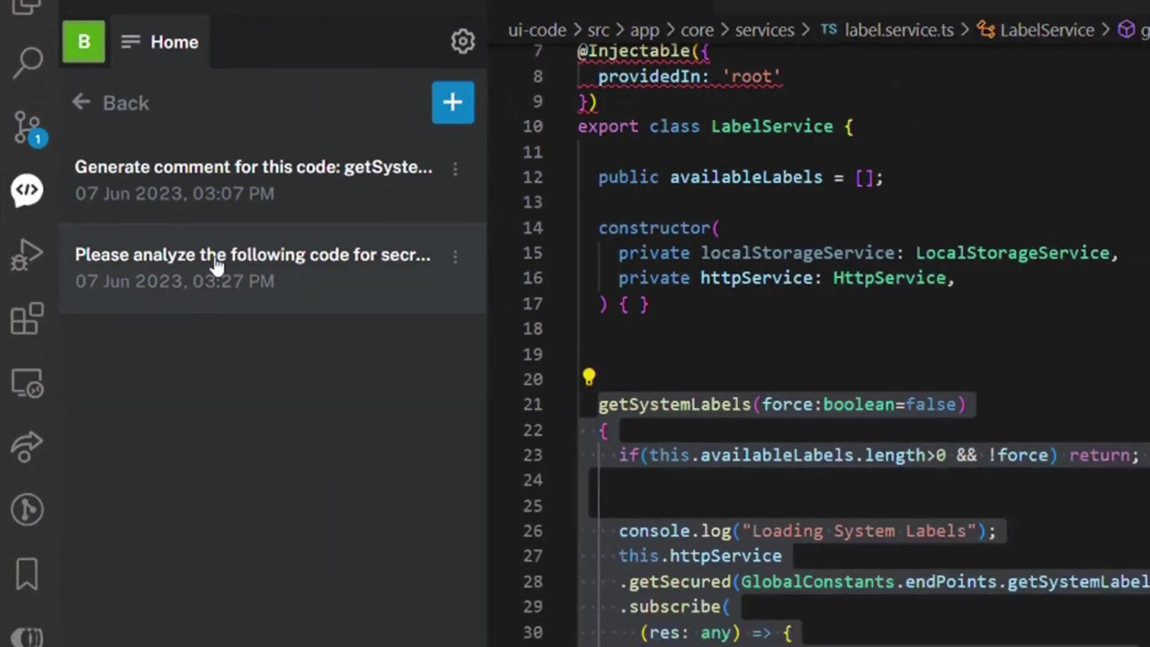
# Step: Reopen the 'Please analyze the following code for secrets' session from History
pyautogui.click(310, 306)
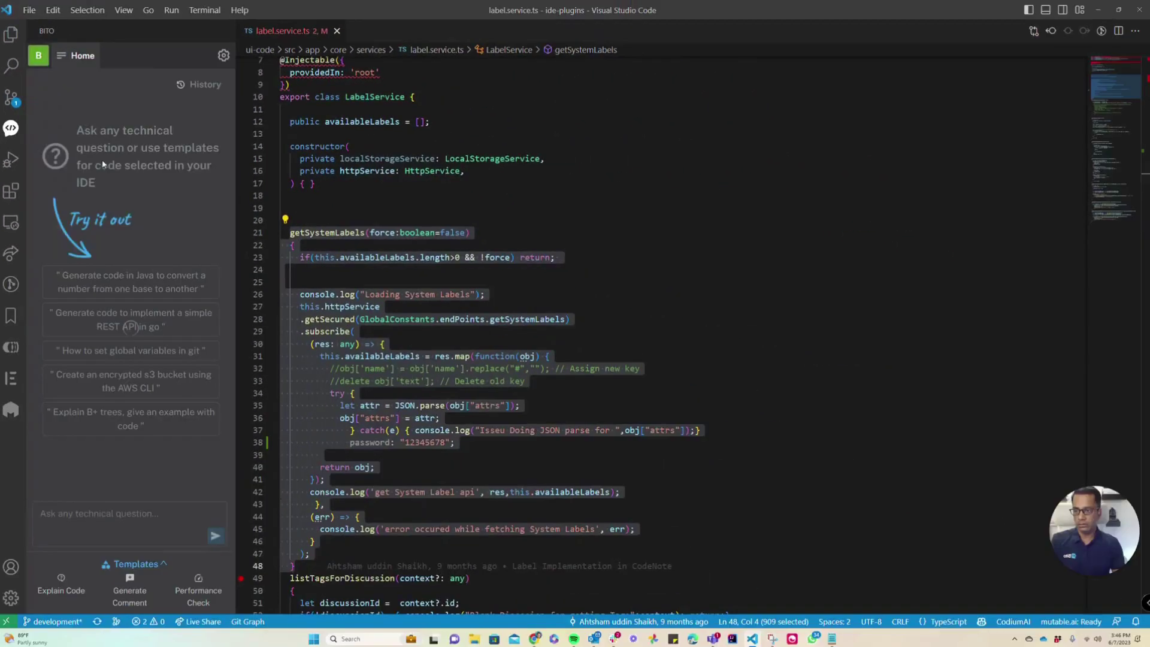
pyautogui.scroll(3, 133, 257)
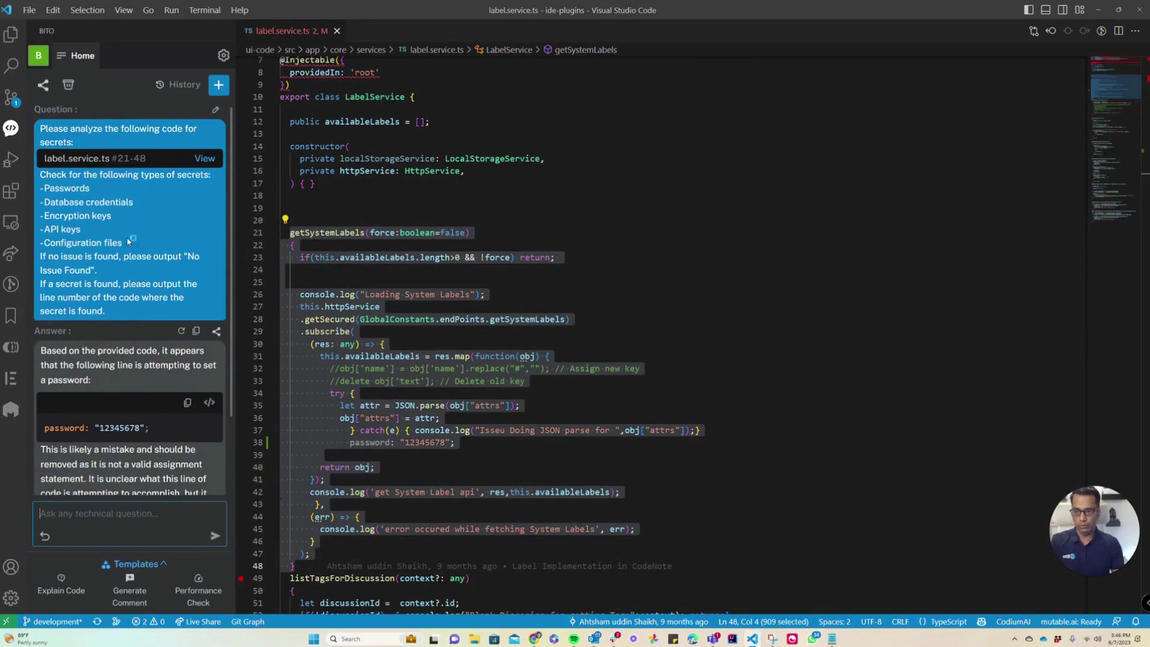